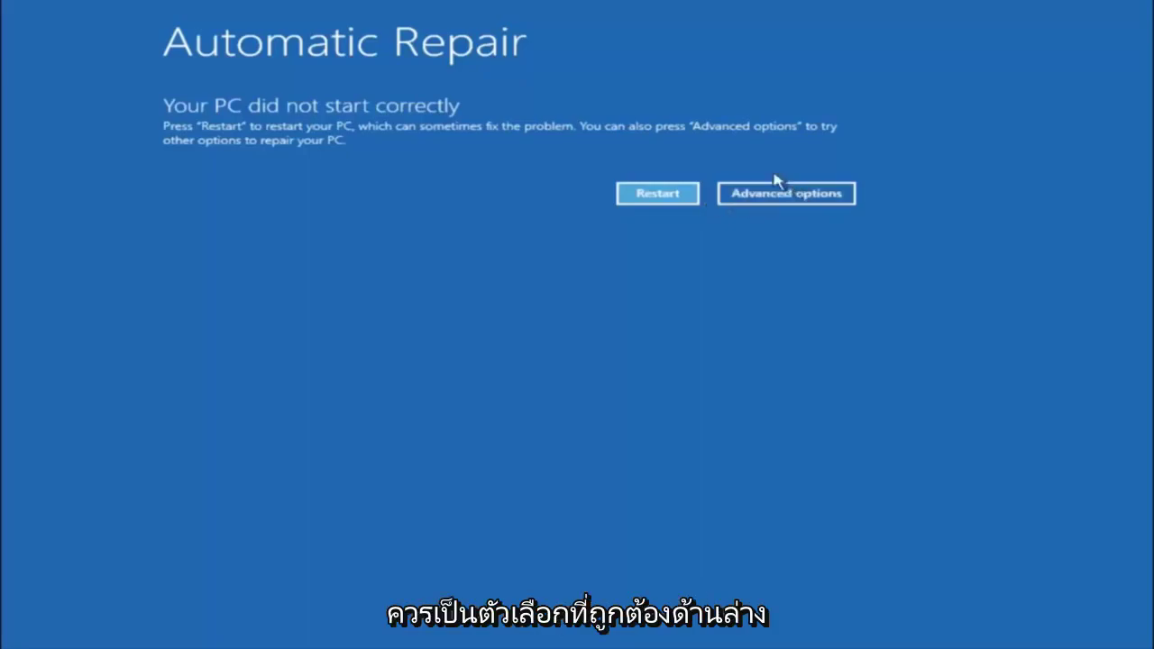
- Go from the failed-startup notice through Troubleshoot to the Advanced options recovery tools
{"action": "left_click", "coordinate": [777, 193]}
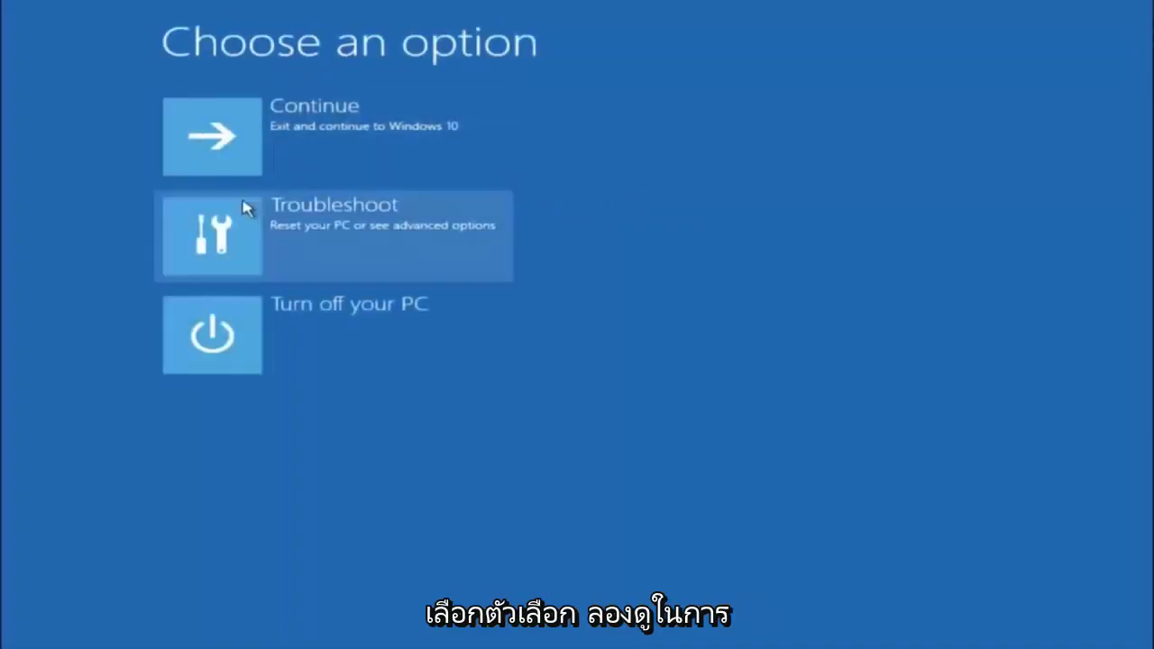
{"action": "left_click", "coordinate": [248, 234]}
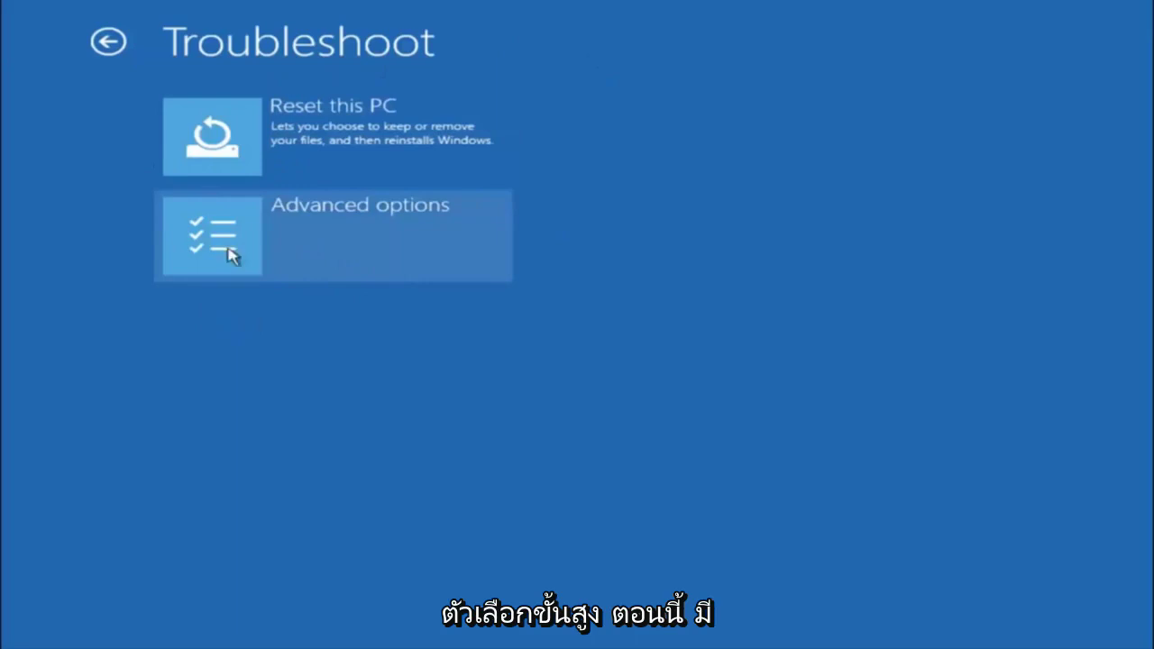
{"action": "left_click", "coordinate": [261, 245]}
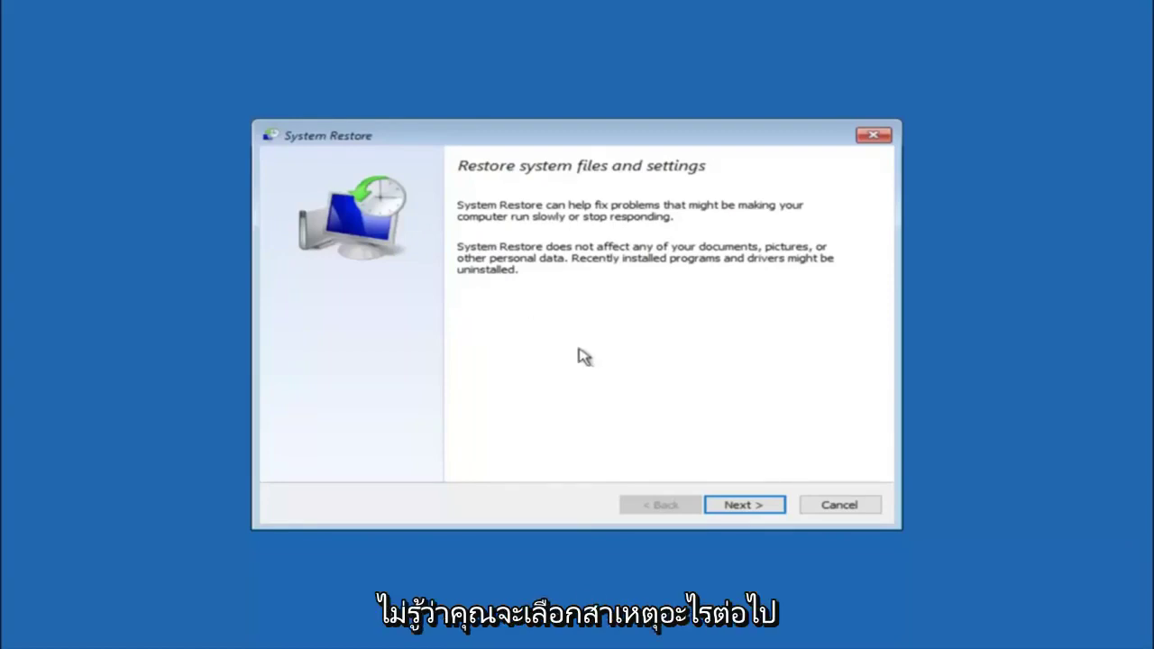
- Select the 10/5/2016 'before update' restore point and confirm it for Local Disk (C:)
{"action": "left_click", "coordinate": [745, 509]}
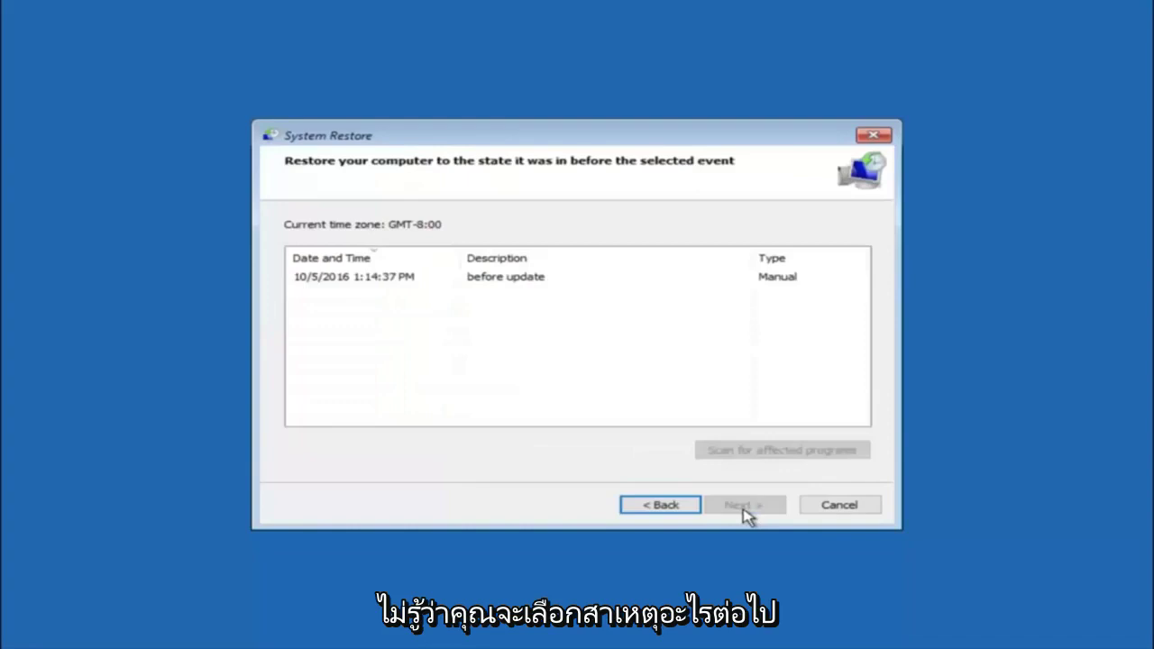
{"action": "left_click", "coordinate": [332, 283]}
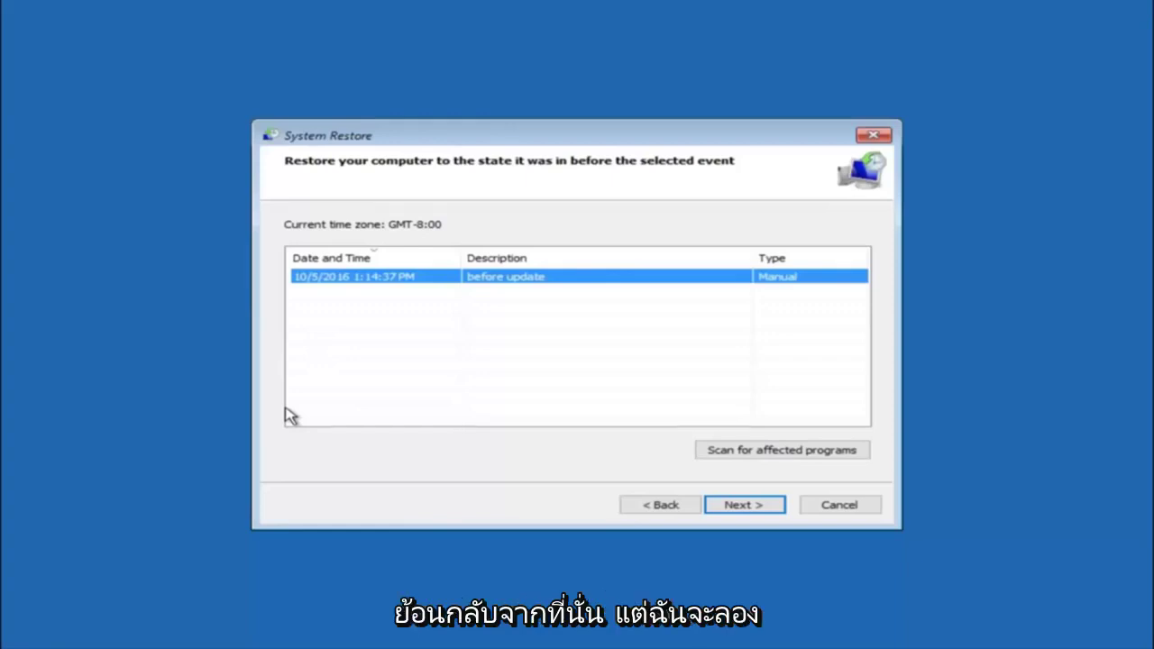
{"action": "left_click", "coordinate": [373, 276]}
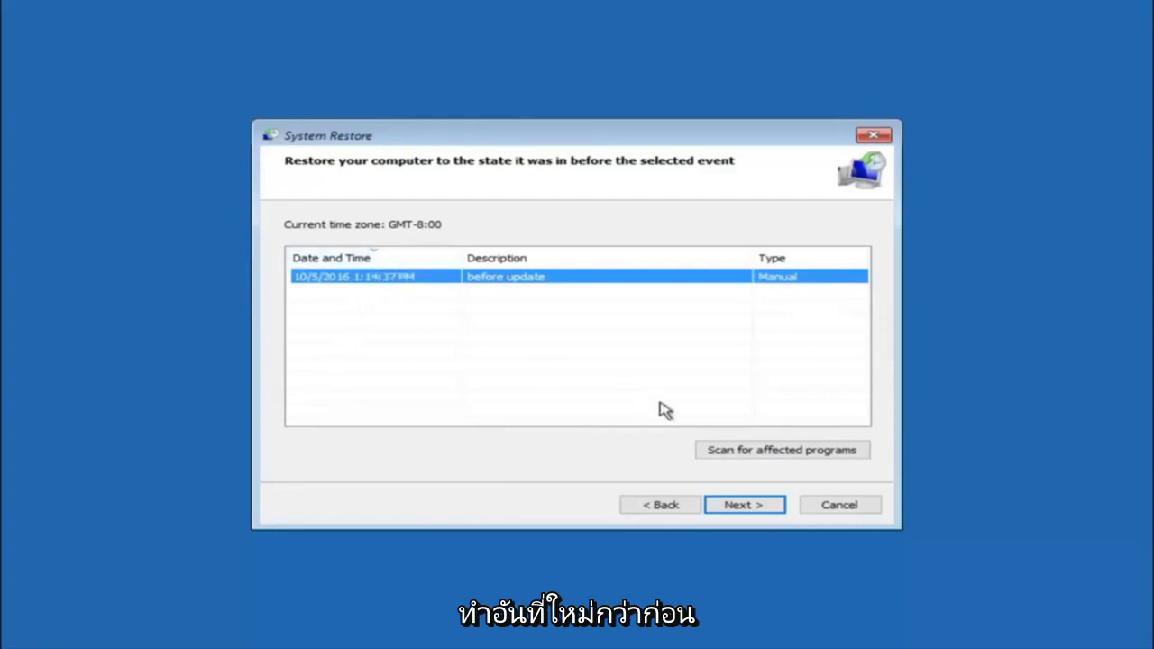
{"action": "left_click", "coordinate": [739, 508]}
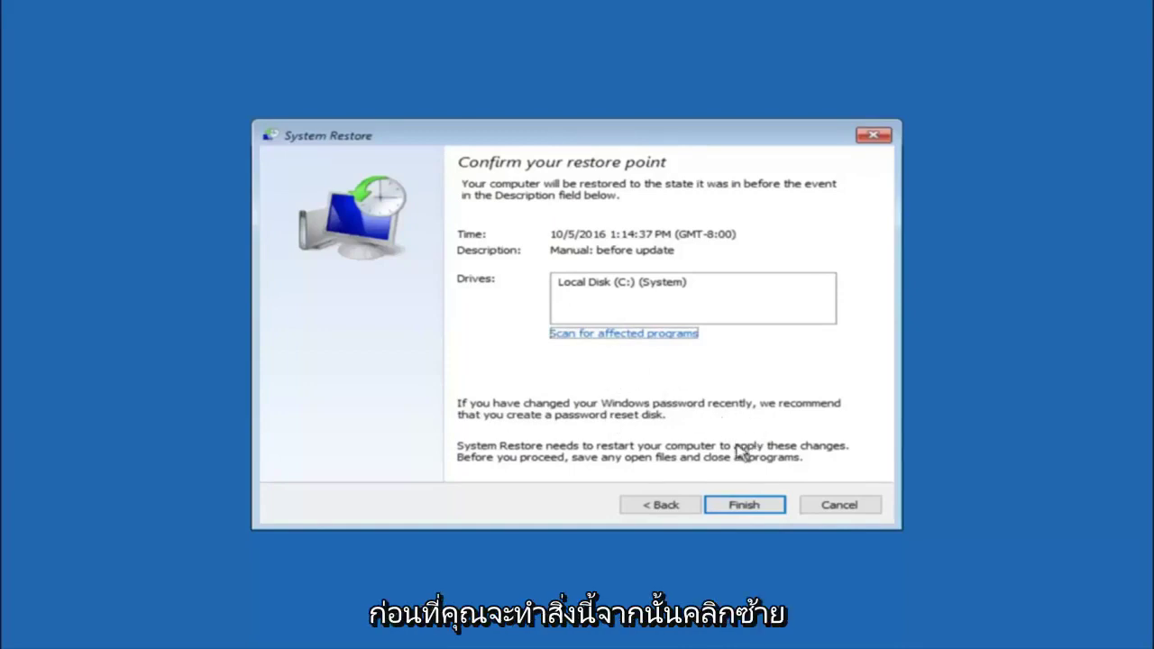
- Finish the wizard and accept the warning to restore to the 10/5/2016 1:14:37 PM point
{"action": "left_click", "coordinate": [748, 509]}
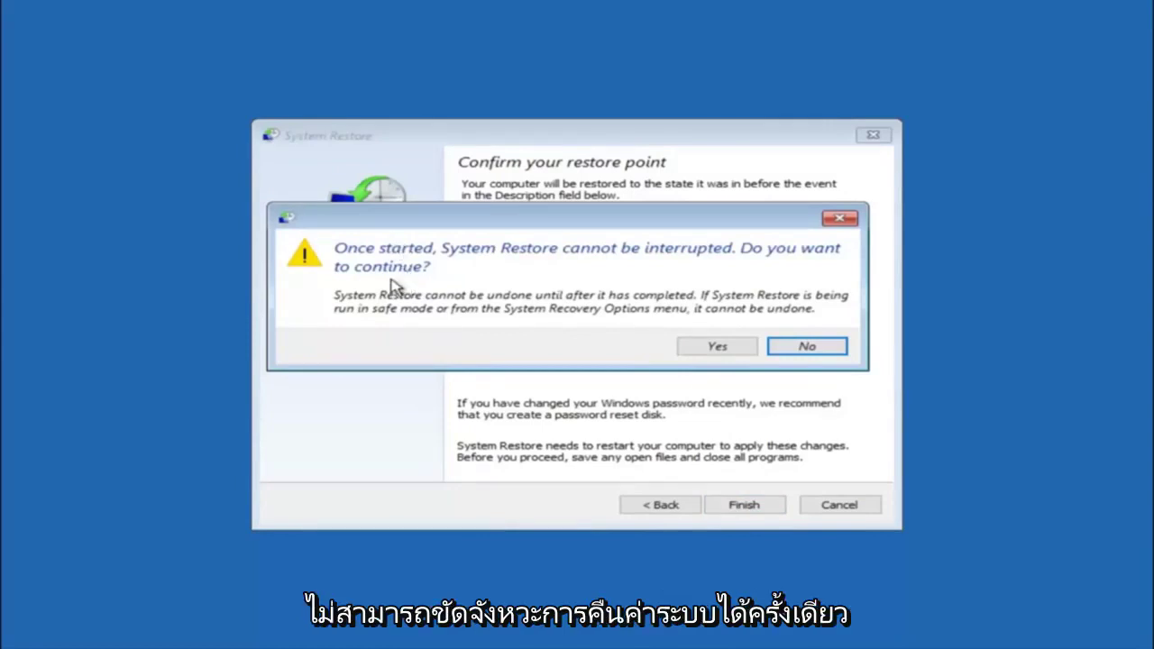
{"action": "left_click", "coordinate": [714, 351]}
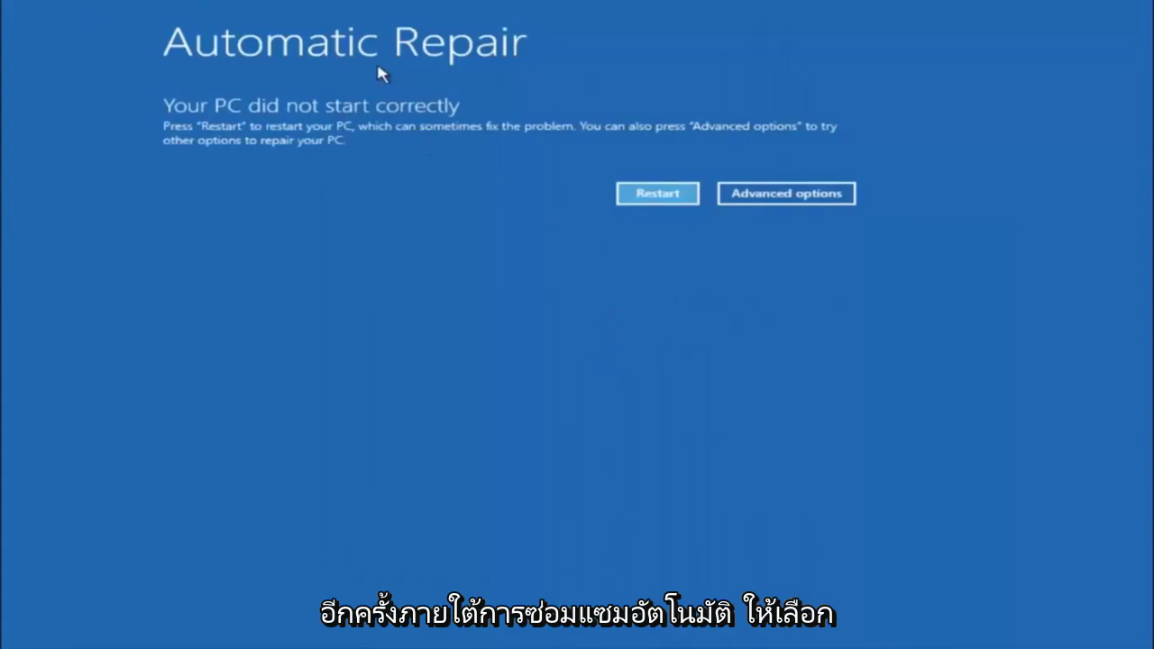
- Return via Troubleshoot to the advanced recovery tools and launch Startup Repair
{"action": "left_click", "coordinate": [771, 195]}
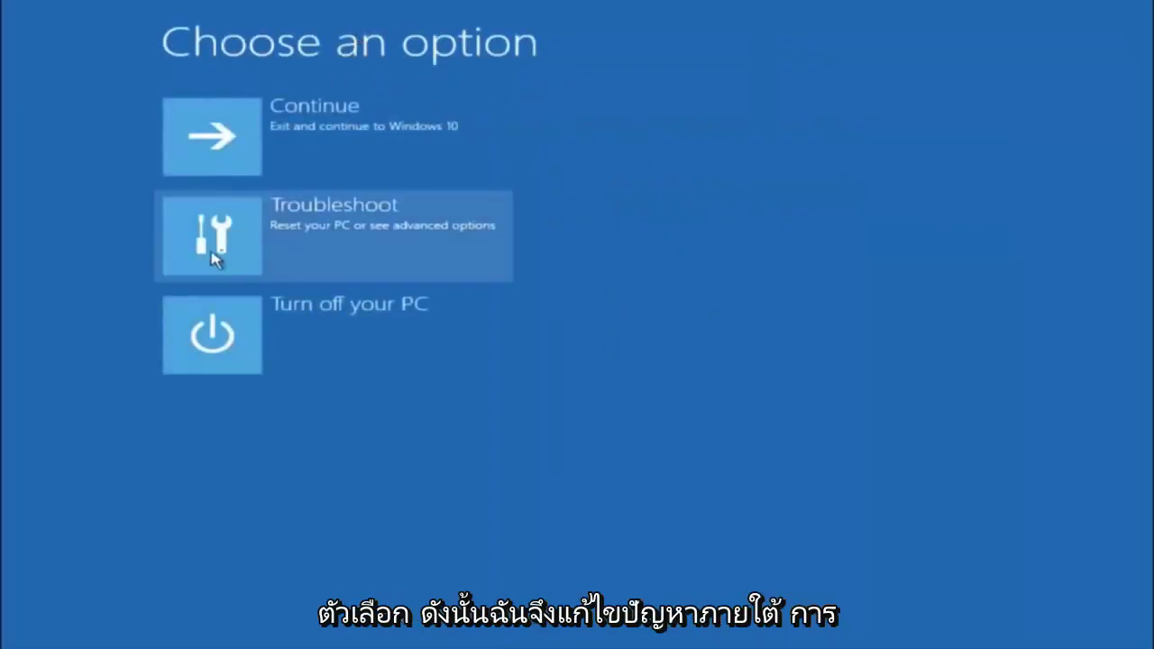
{"action": "left_click", "coordinate": [272, 238]}
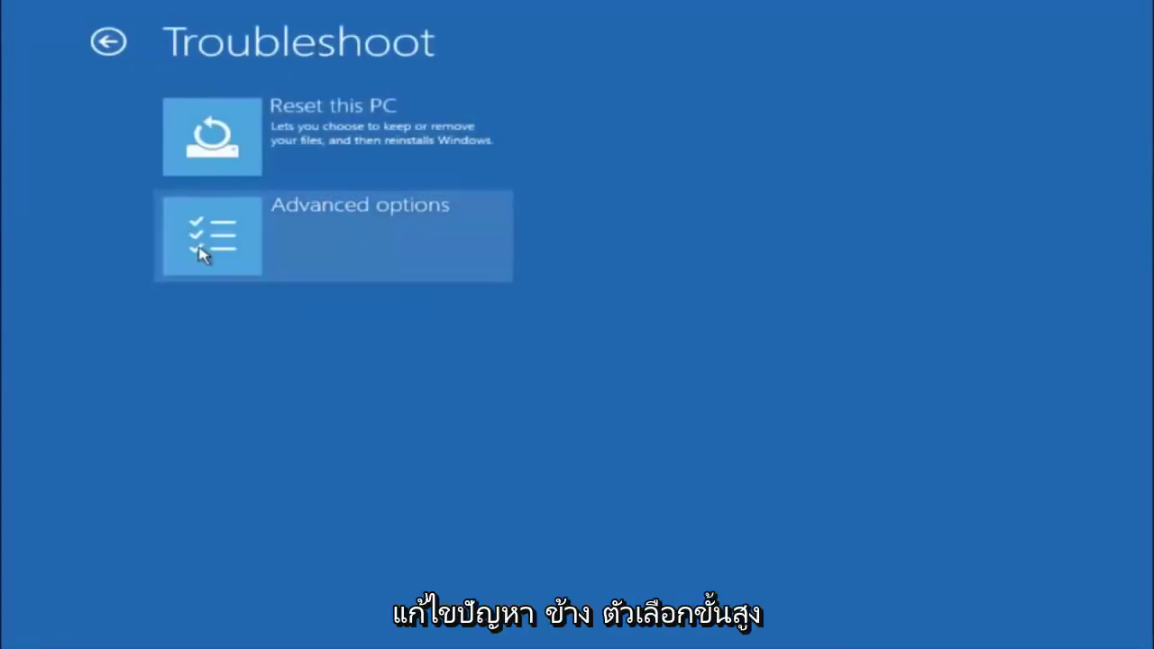
{"action": "left_click", "coordinate": [271, 235]}
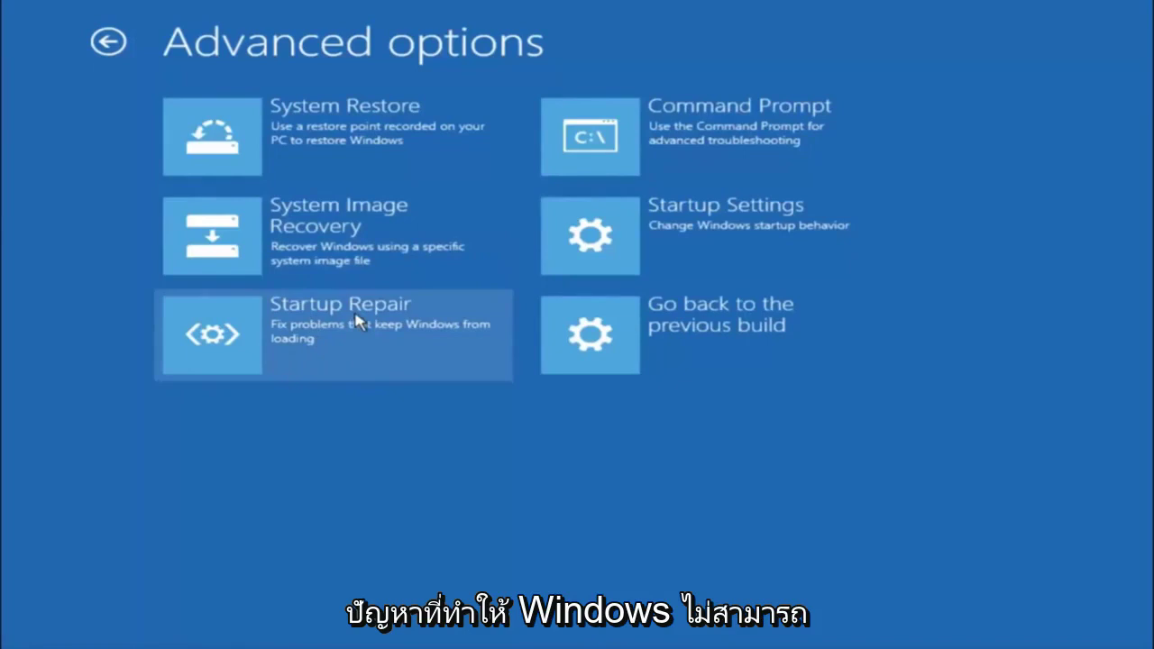
{"action": "left_click", "coordinate": [406, 337]}
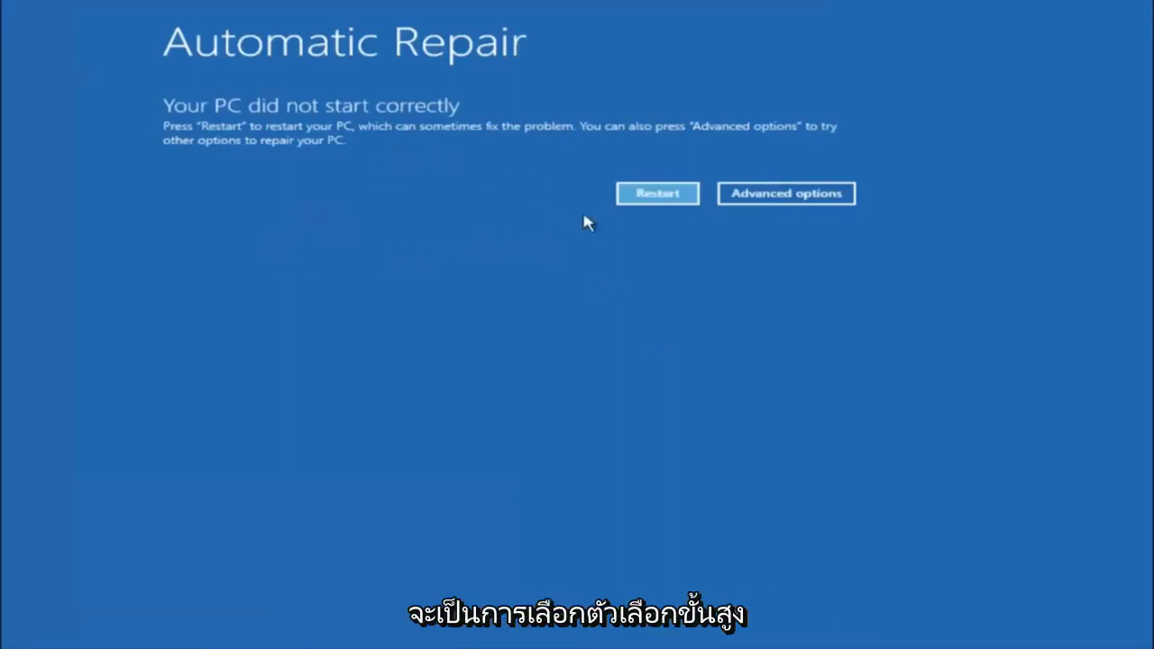
- Return via Troubleshoot to the advanced recovery tools and launch the administrator Command Prompt
{"action": "left_click", "coordinate": [772, 192]}
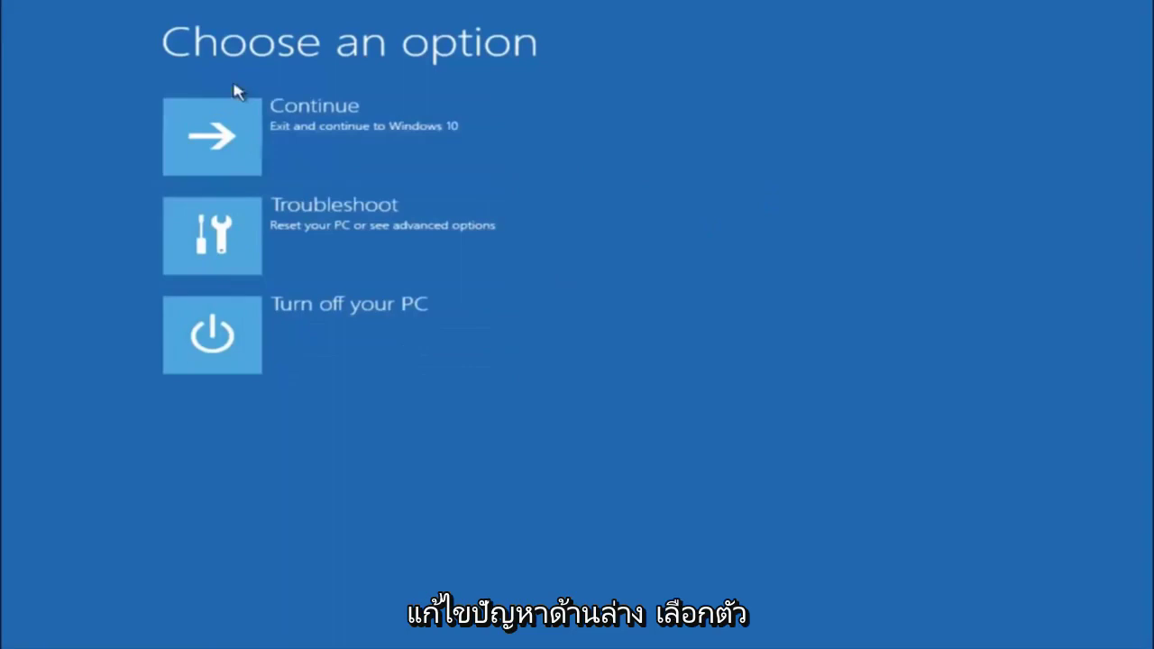
{"action": "left_click", "coordinate": [222, 238]}
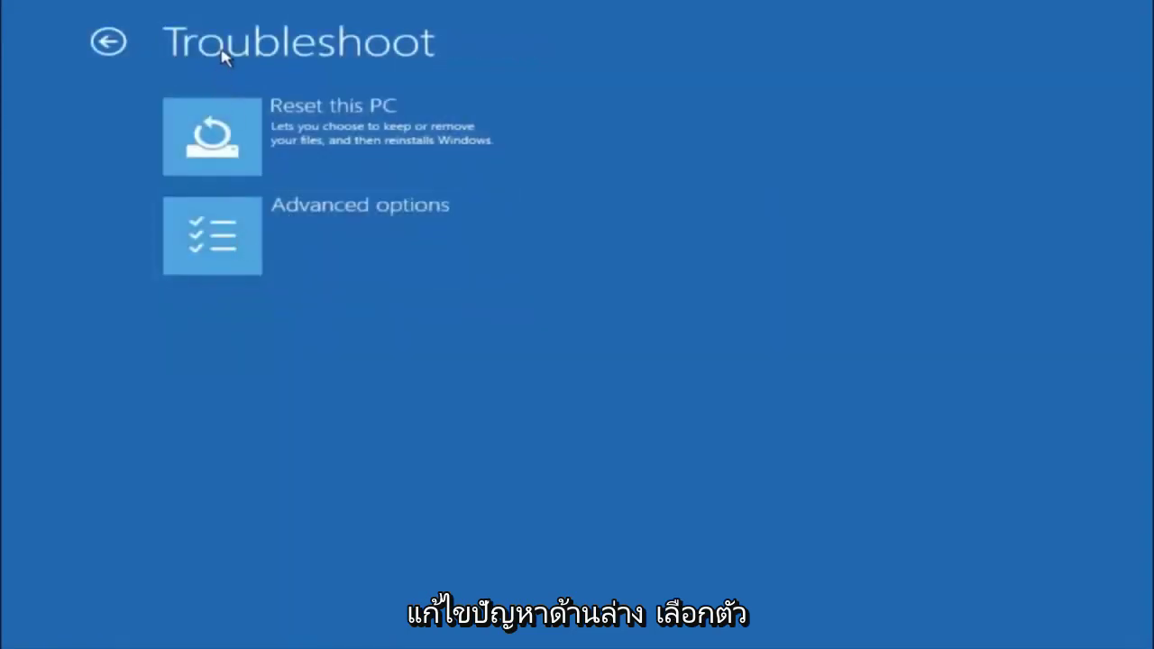
{"action": "left_click", "coordinate": [306, 225]}
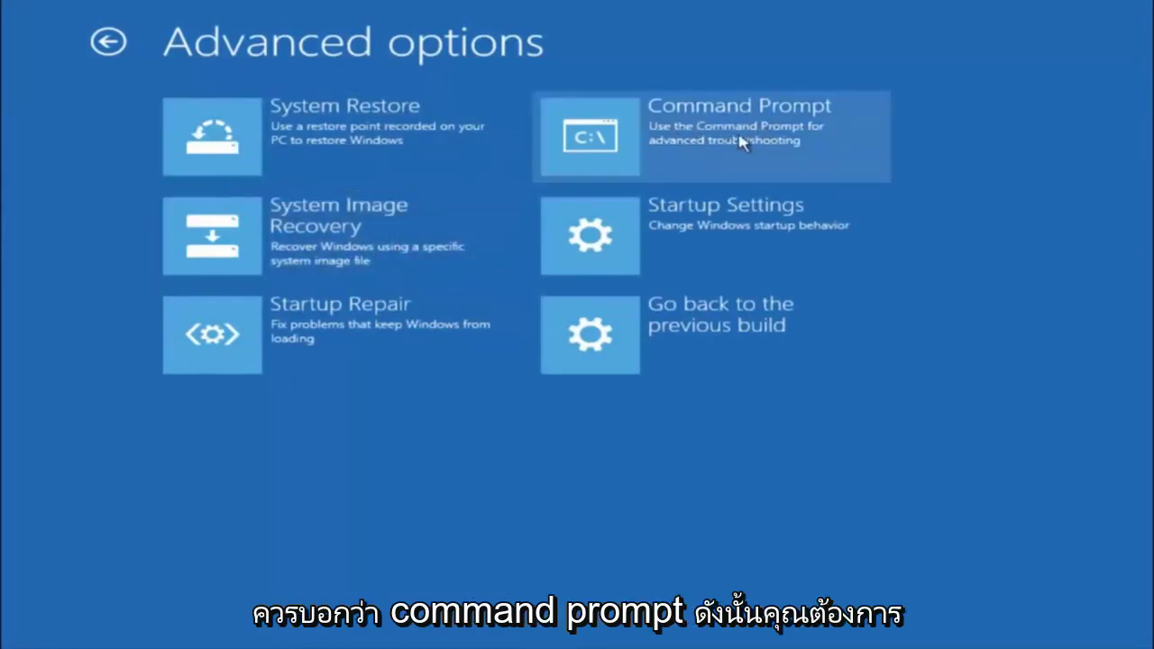
{"action": "left_click", "coordinate": [678, 147]}
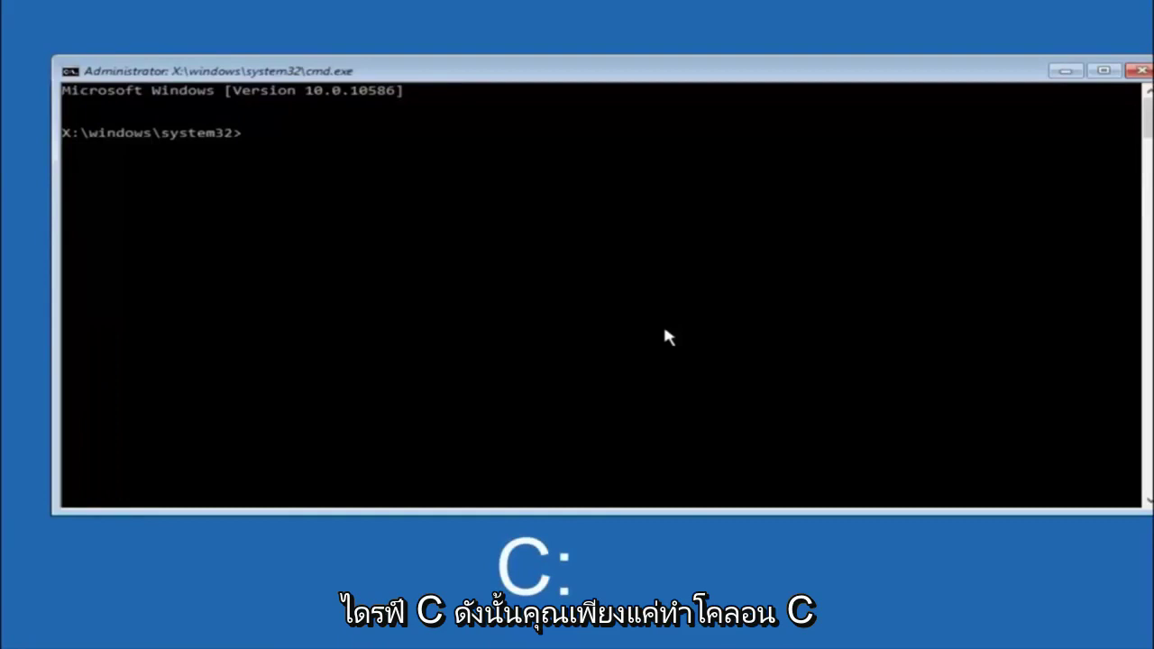
- Switch to drive C with 'c:' and run 'dir' to list its folders
{"action": "type", "text": ":"}
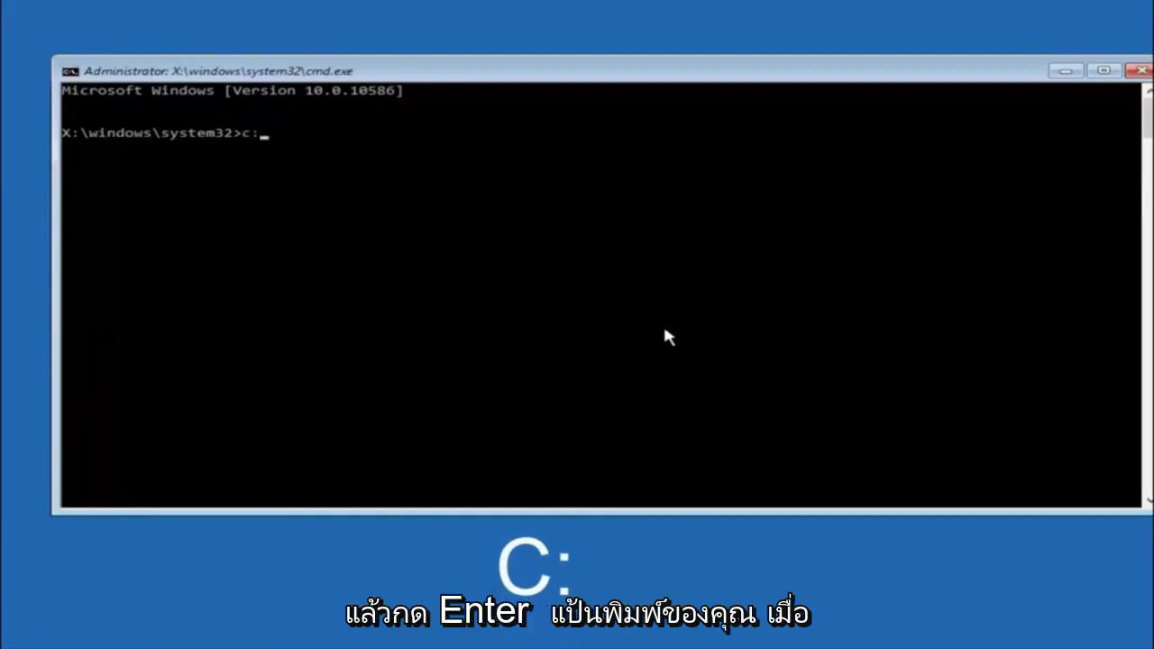
{"action": "key", "text": "Return"}
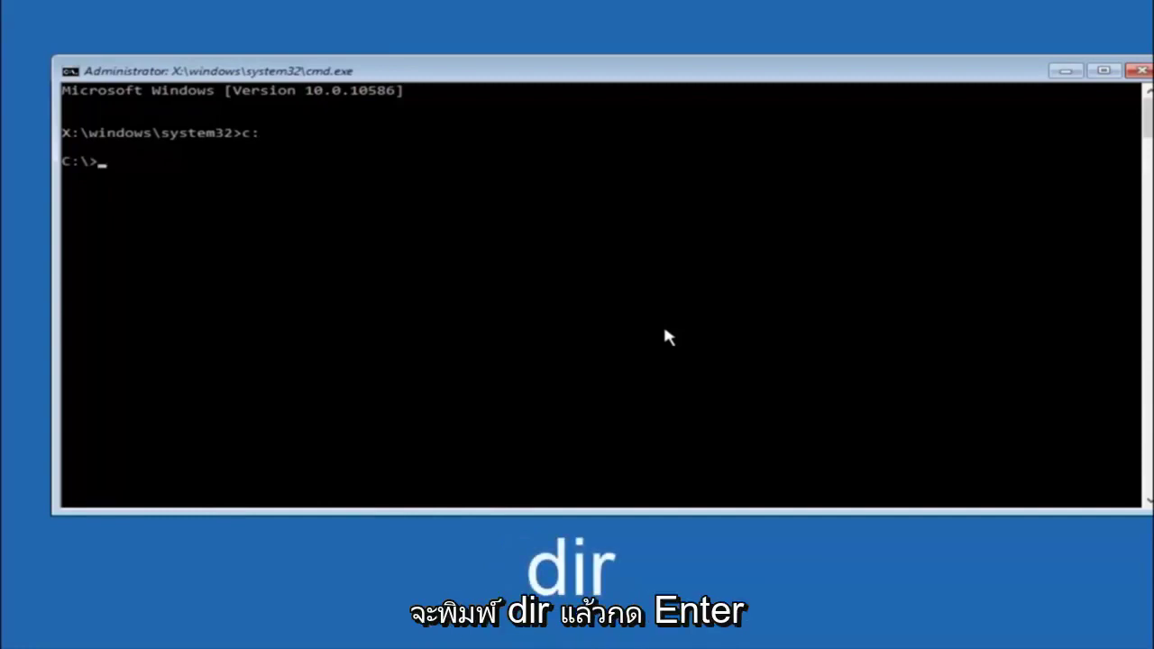
{"action": "type", "text": "dir"}
{"action": "key", "text": "Return"}
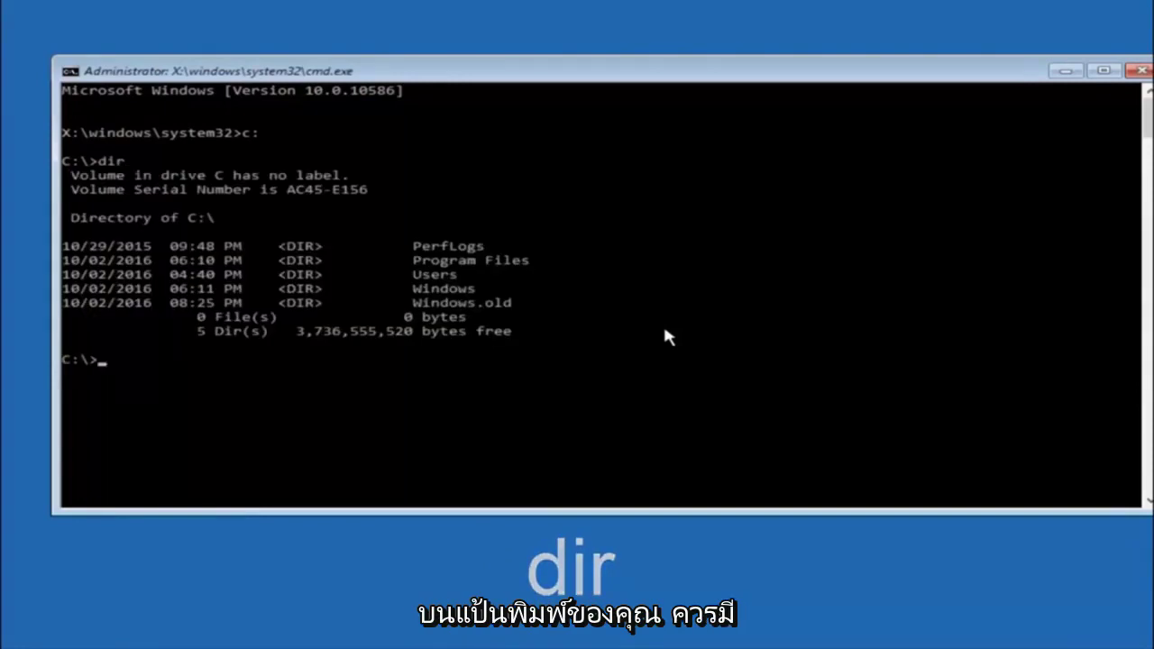
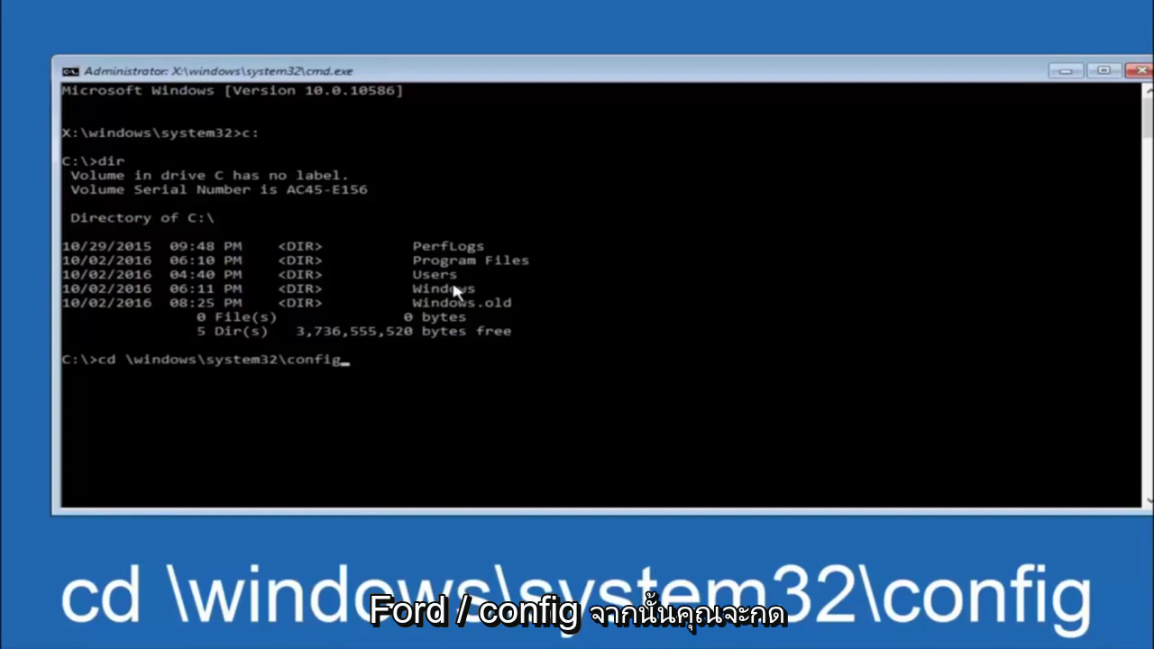
- Run cd \windows\system32\config to move from the C: root into the registry config folder
{"action": "key", "text": "Return"}
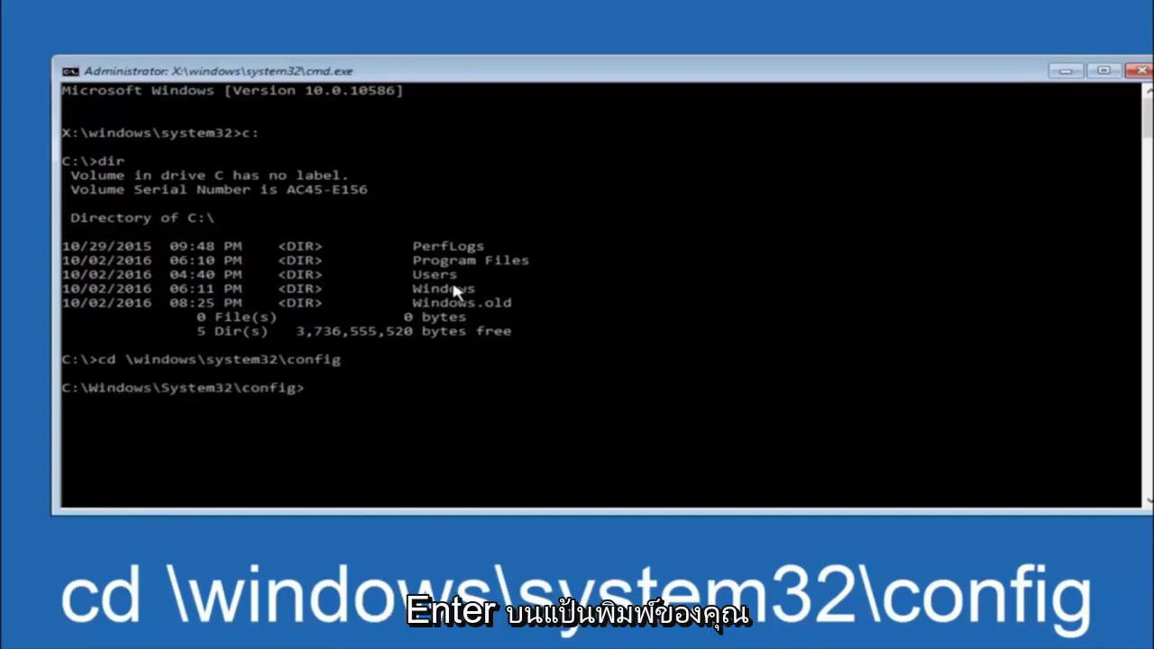
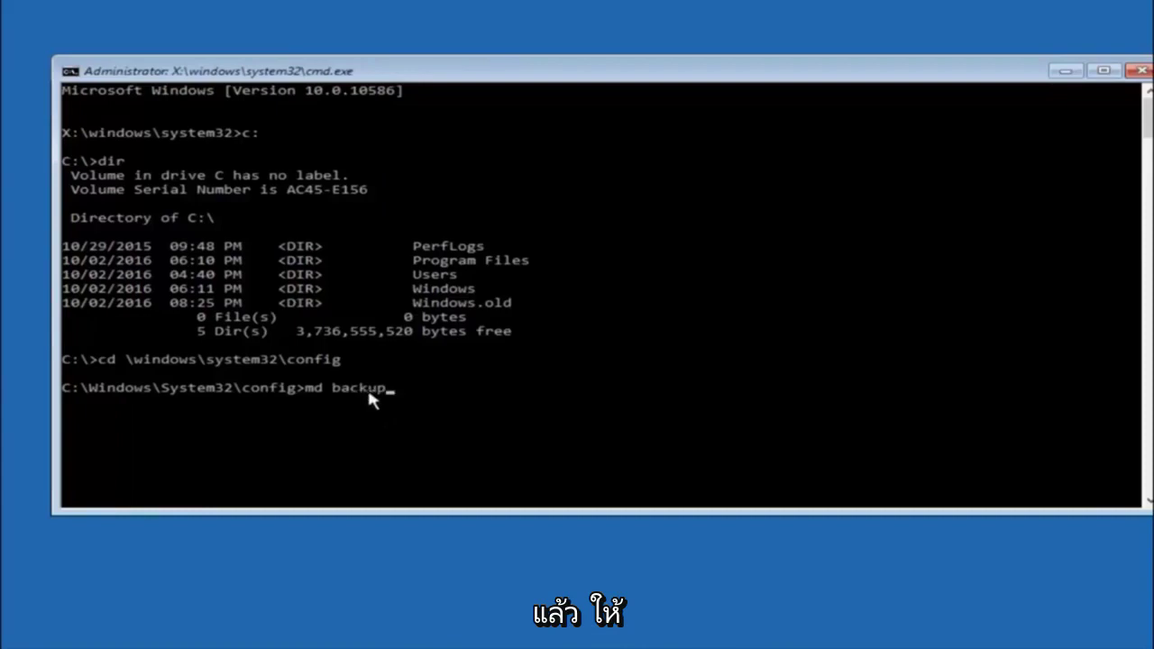
- Create a 'backup' folder in C:\Windows\System32\config with md backup
{"action": "key", "text": "Return"}
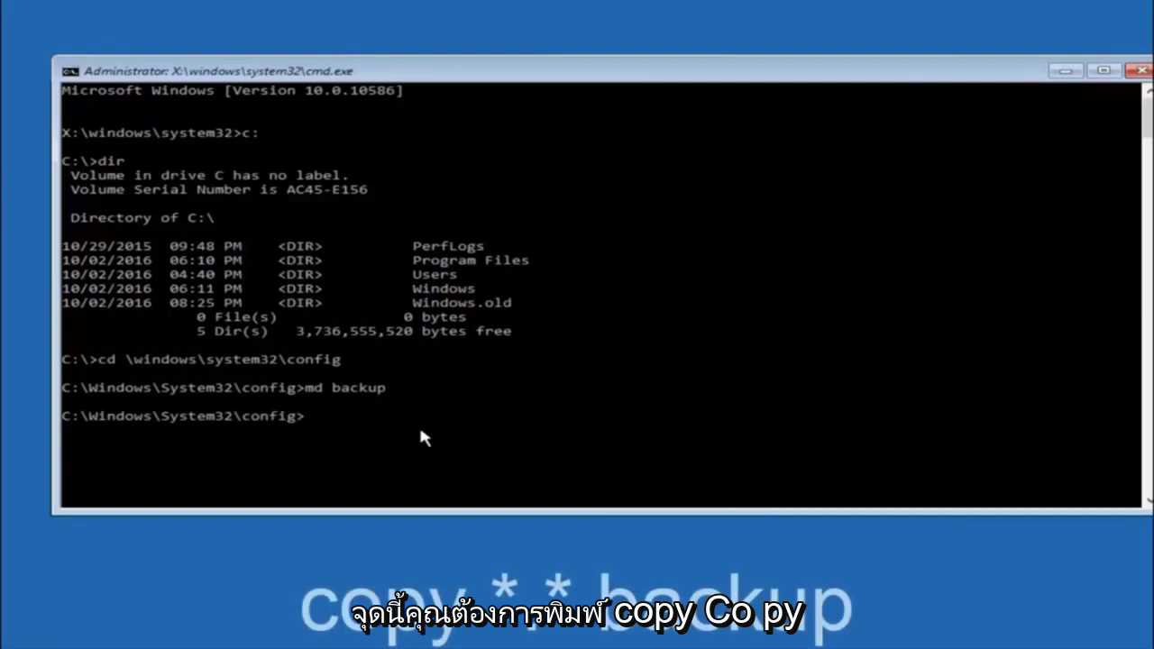
- Copy all 10 config files, including SAM, SYSTEM and SOFTWARE, into backup with copy *.* backup
{"action": "type", "text": "copy "}
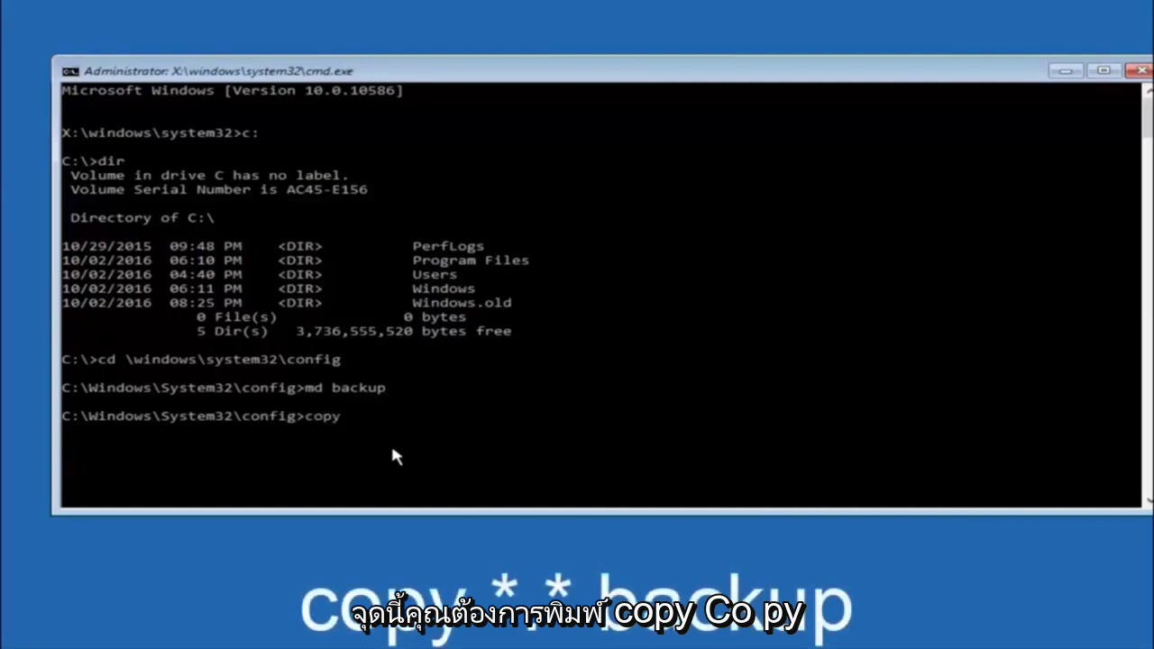
{"action": "type", "text": " *"}
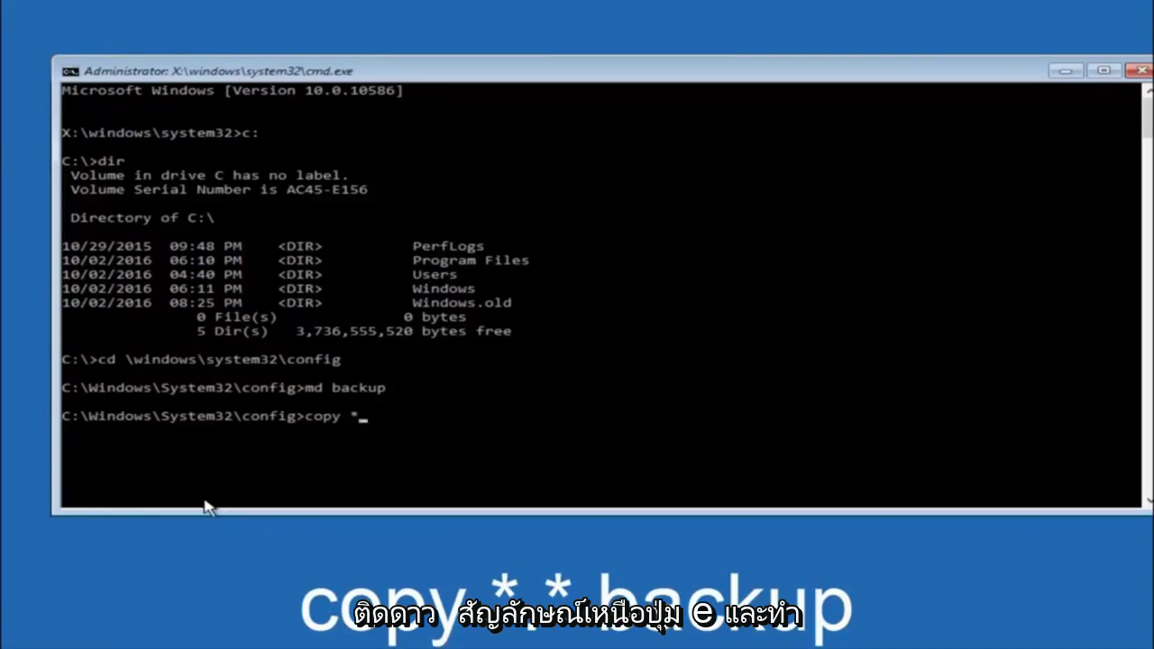
{"action": "type", "text": "."}
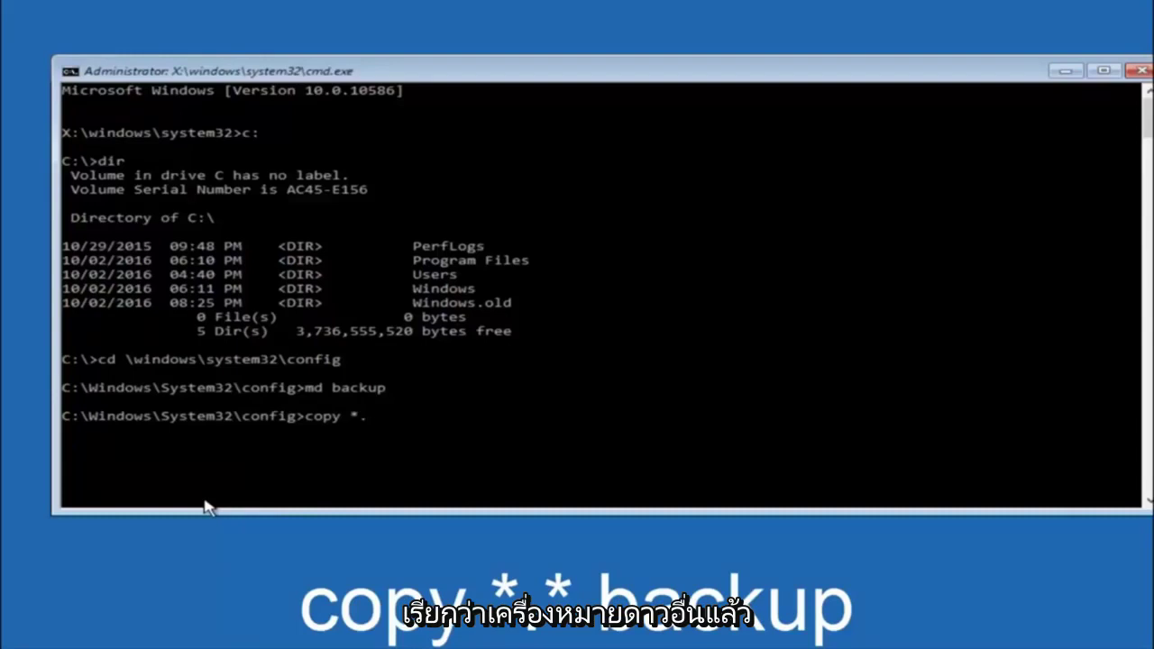
{"action": "type", "text": "*"}
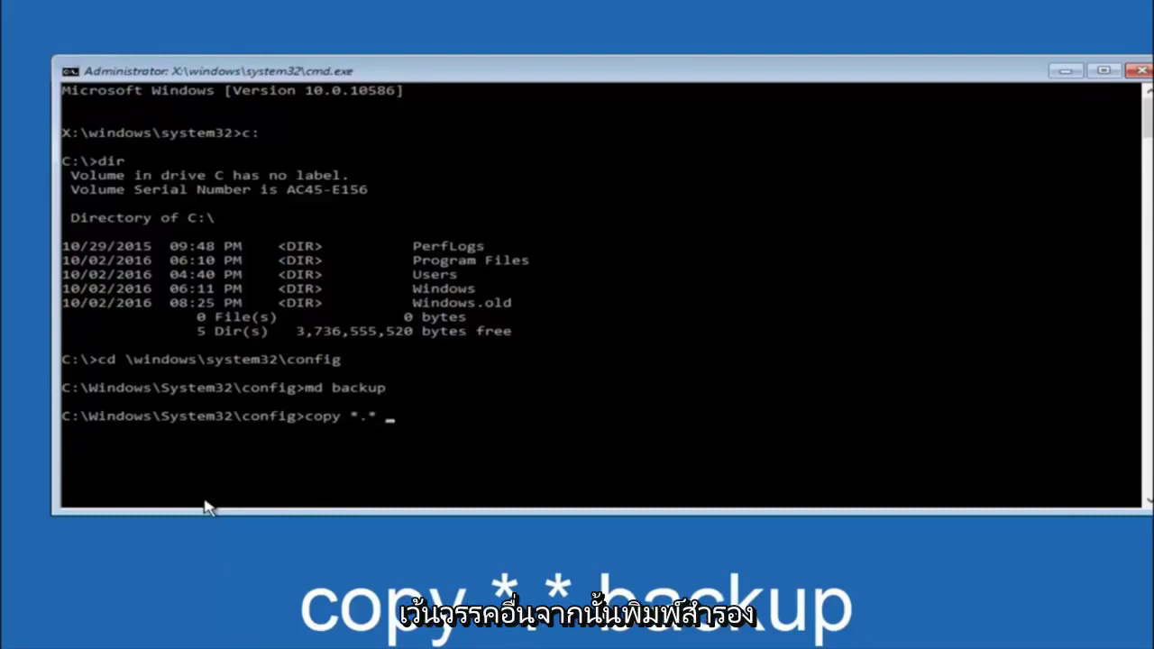
{"action": "type", "text": " backup"}
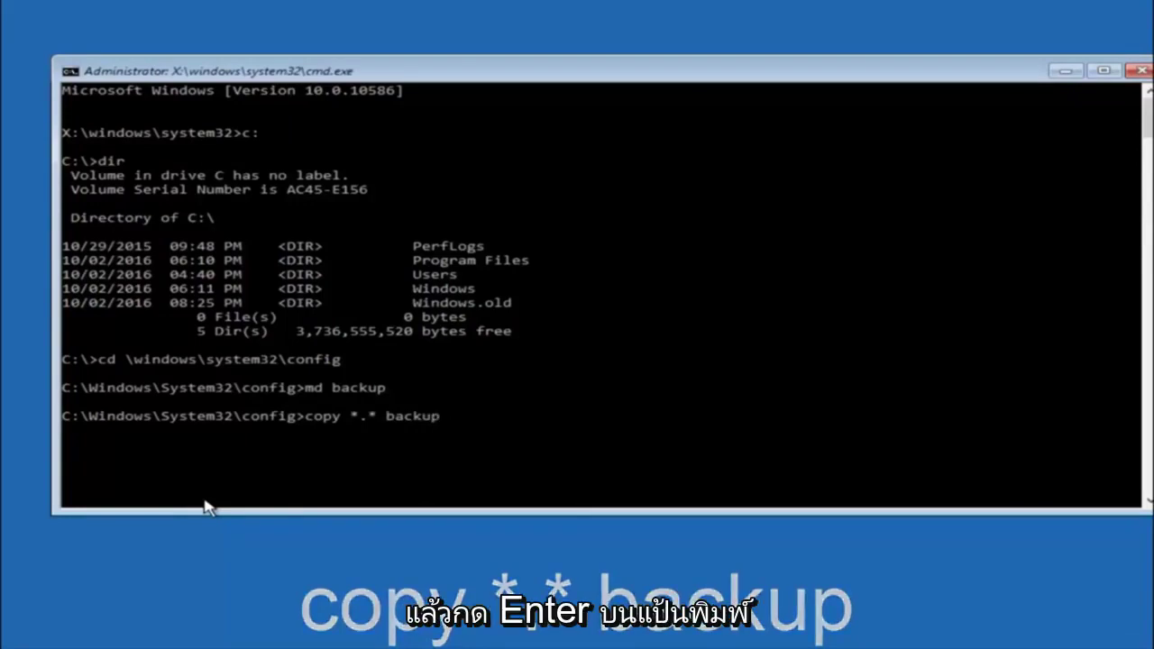
{"action": "key", "text": "Return"}
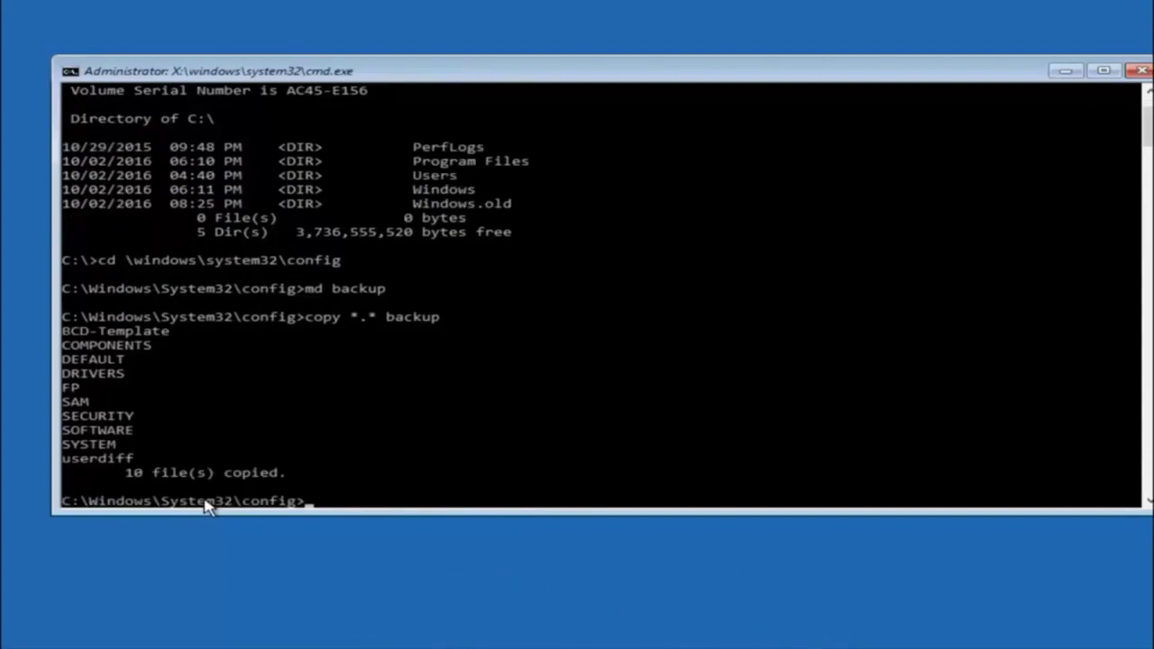
- Switch into RegBack and list its DEFAULT, SAM, SECURITY, SOFTWARE and SYSTEM files
{"action": "type", "text": "c"}
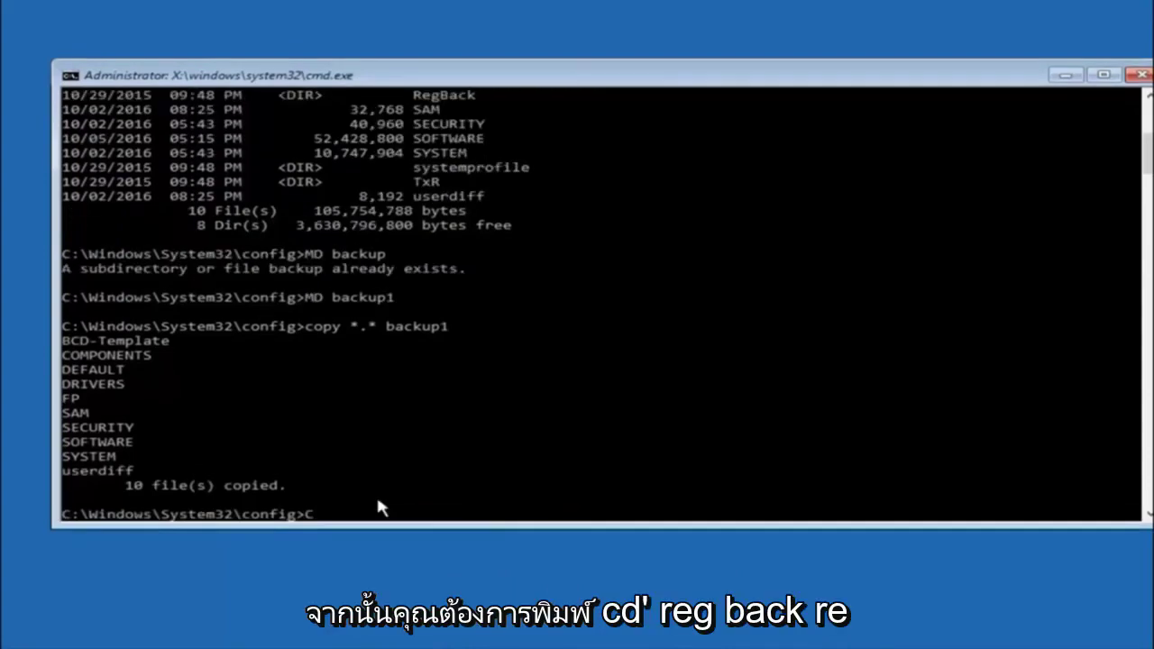
{"action": "type", "text": "D "}
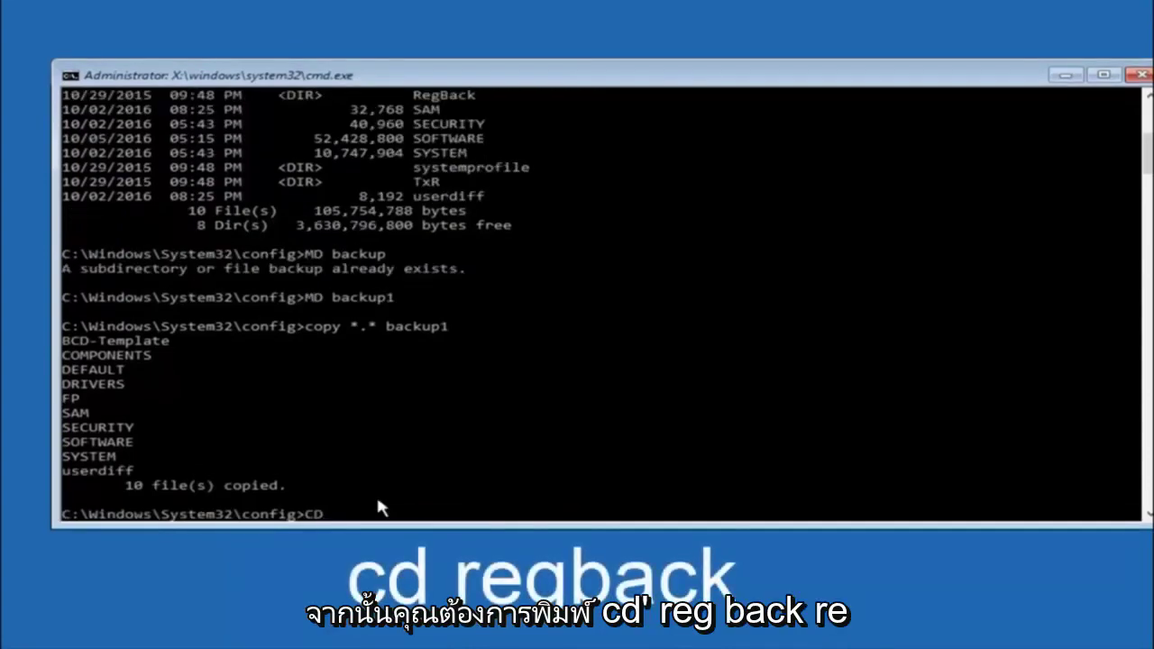
{"action": "type", "text": "regback"}
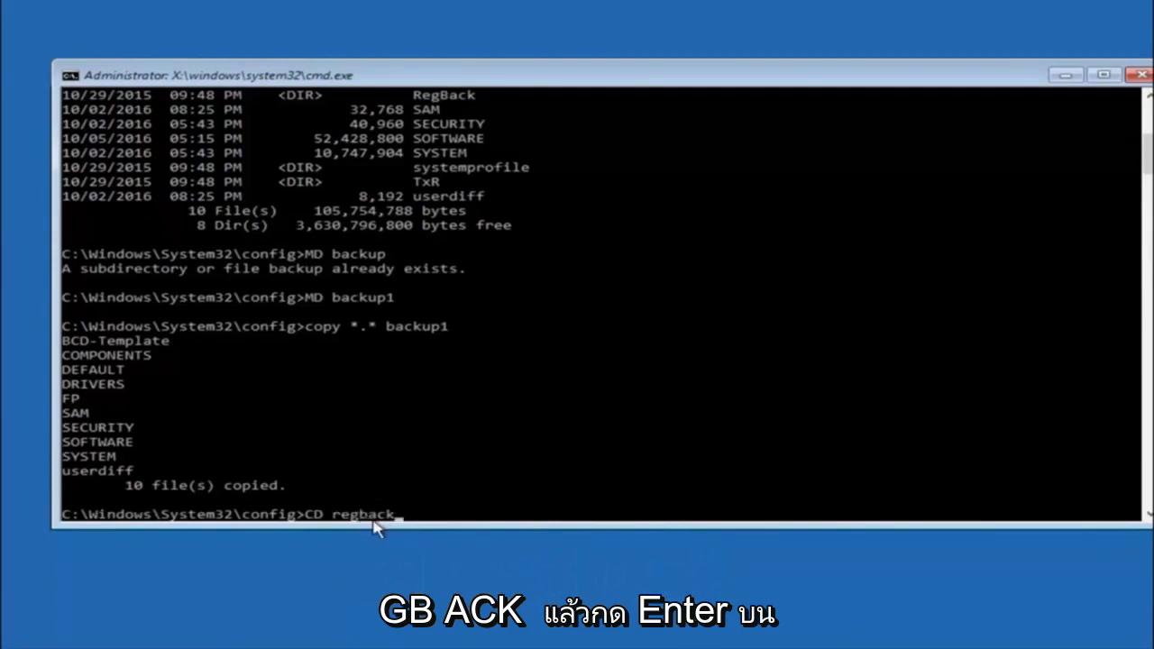
{"action": "key", "text": "Return"}
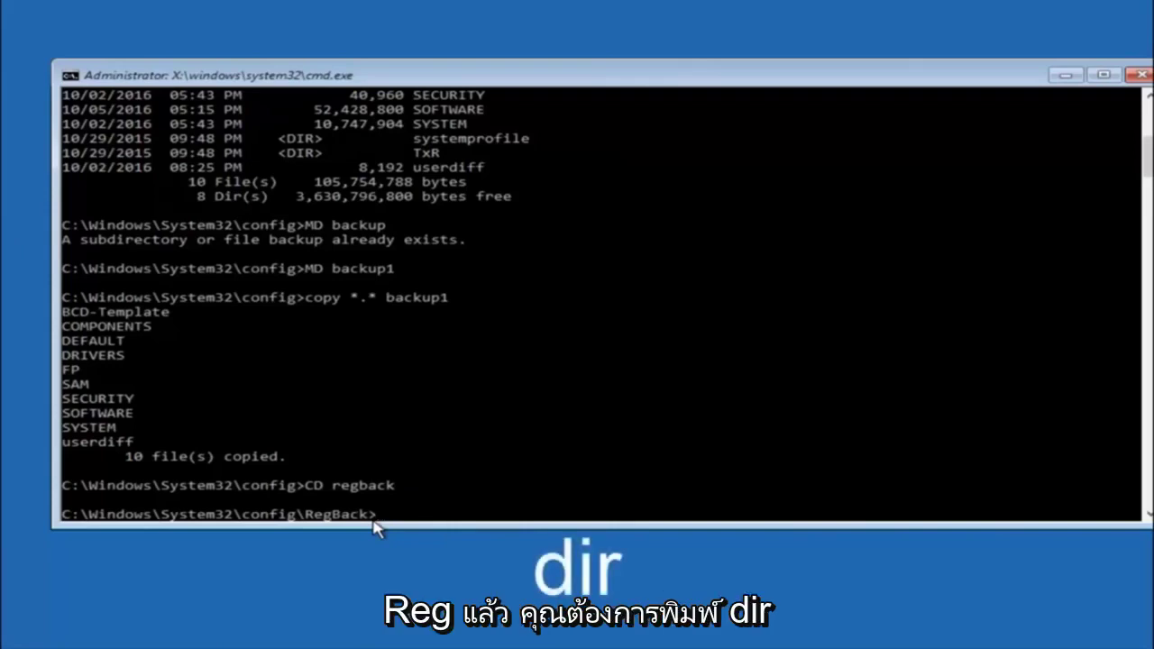
{"action": "type", "text": "dir"}
{"action": "key", "text": "Return"}
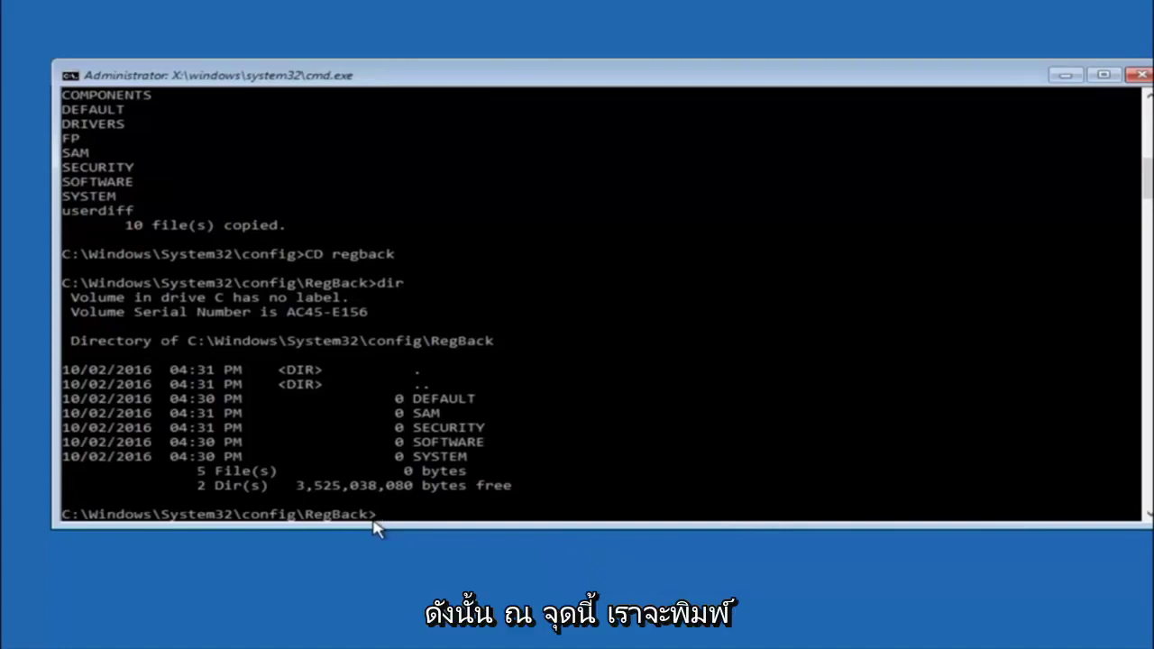
- Run copy *.* .. from RegBack, reaching the overwrite prompt for ..\DEFAULT
{"action": "type", "text": "copy"}
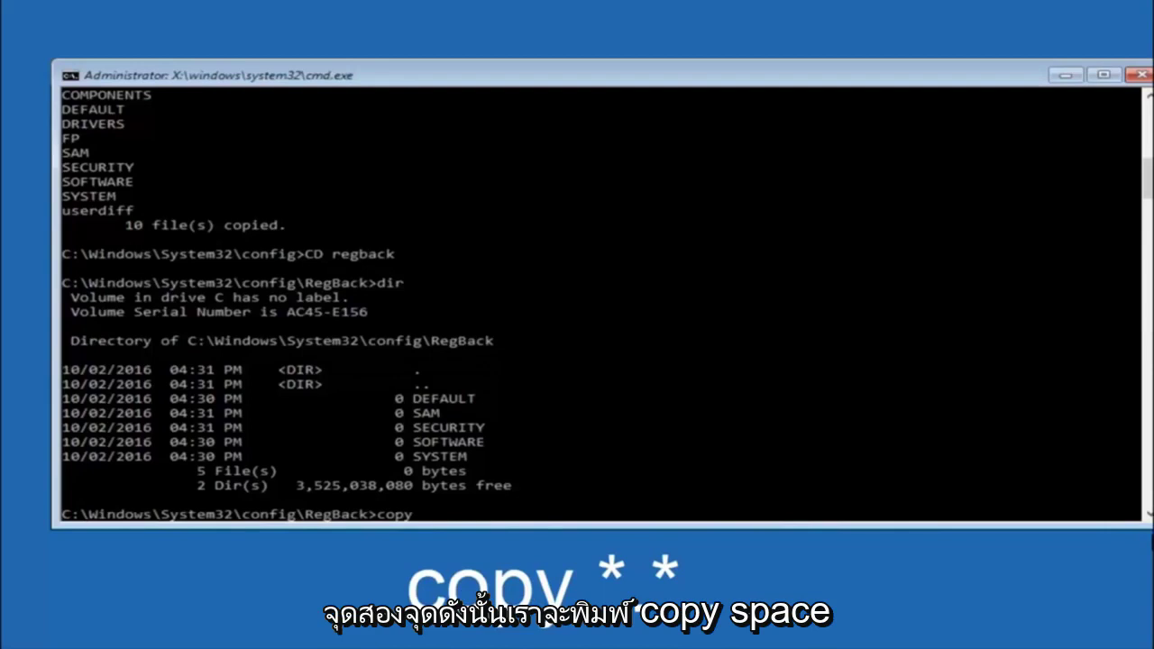
{"action": "left_click", "coordinate": [427, 515]}
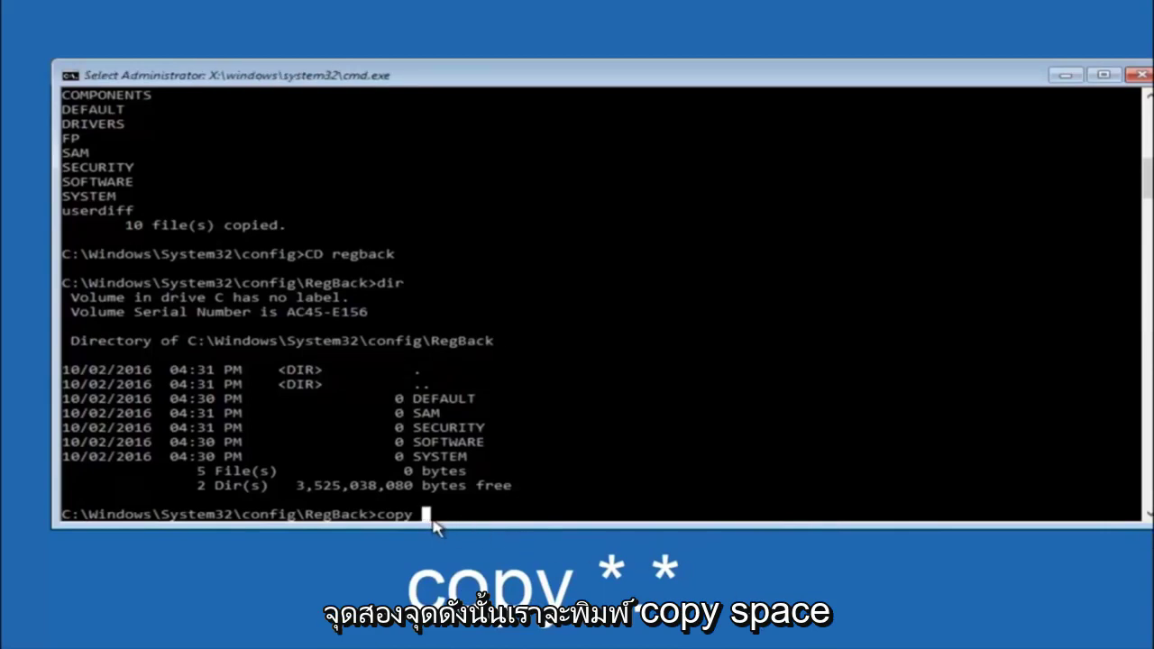
{"action": "type", "text": "*"}
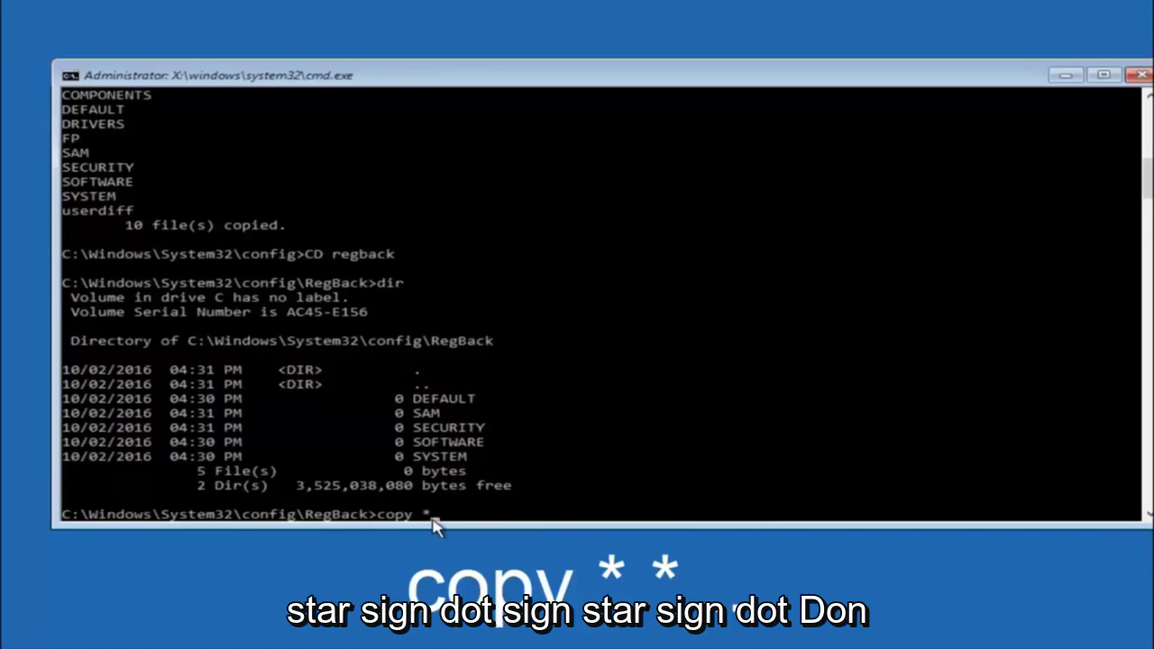
{"action": "type", "text": ".*"}
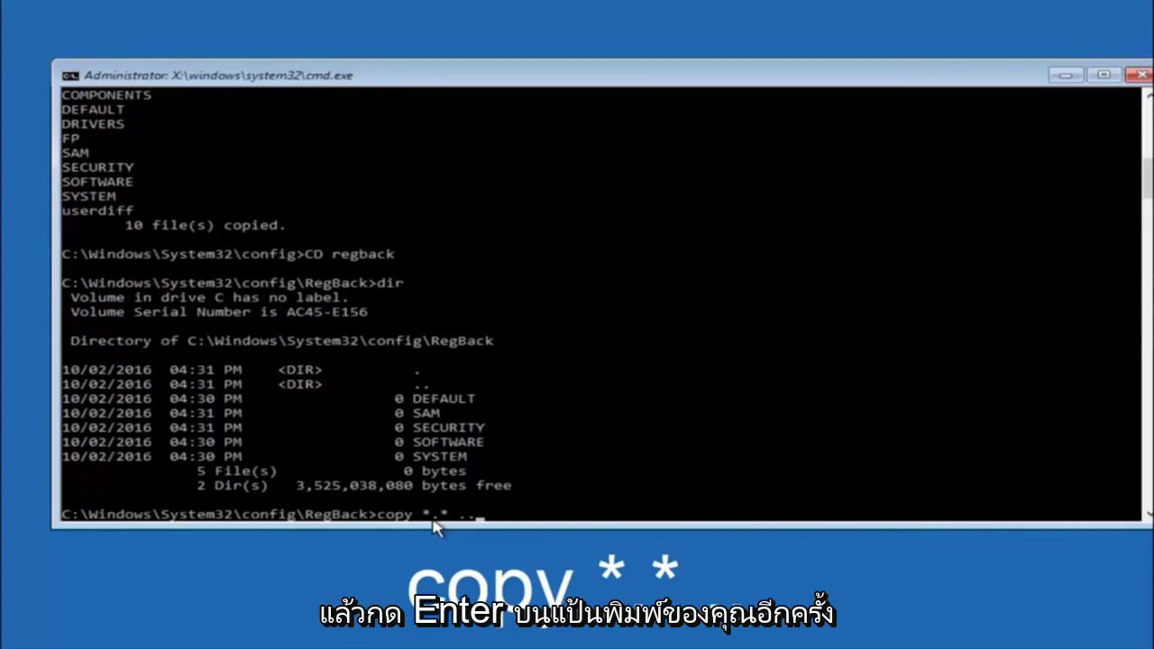
{"action": "key", "text": "Return"}
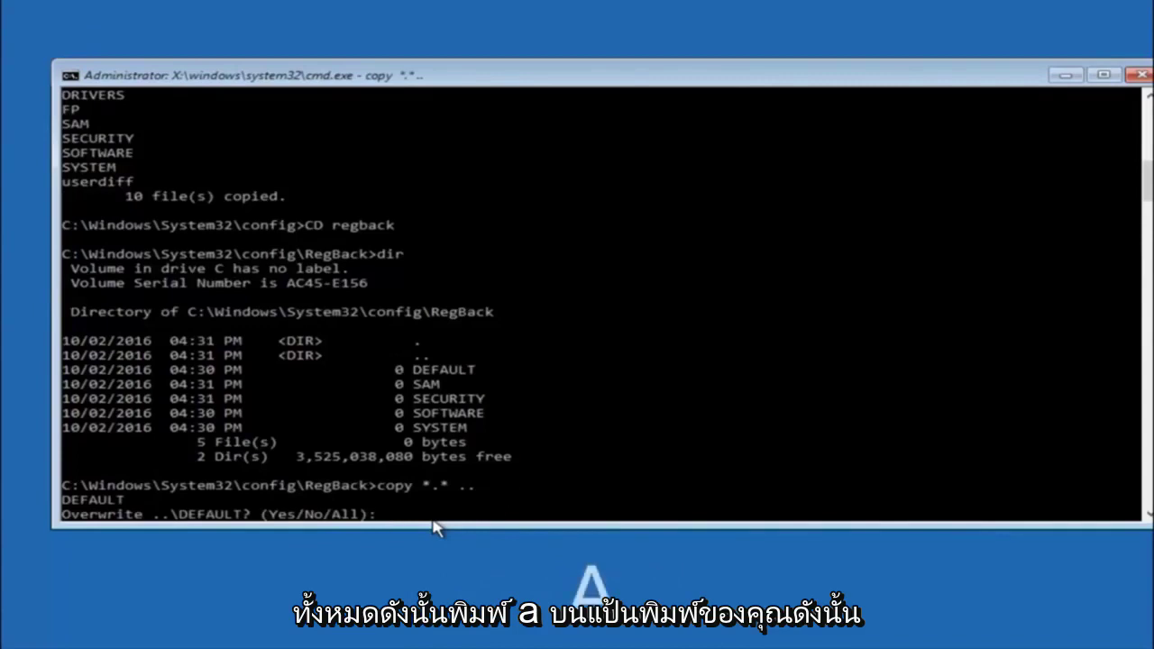
- Answer All to overwrite the five hive files, then close Command Prompt
{"action": "type", "text": "A"}
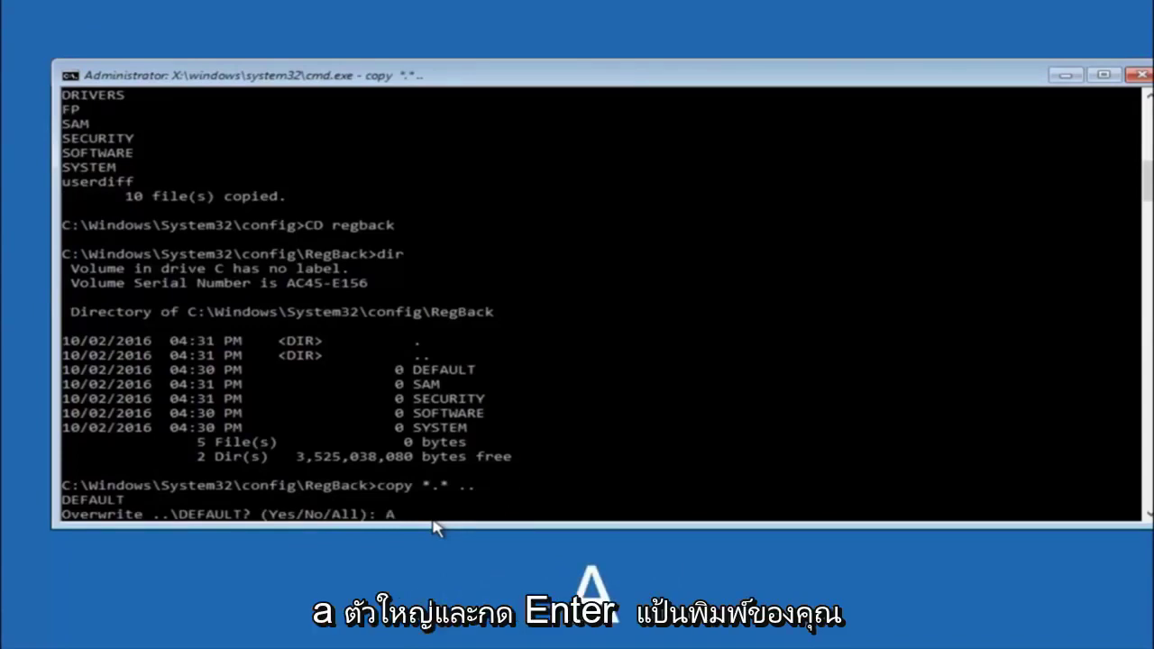
{"action": "key", "text": "Return"}
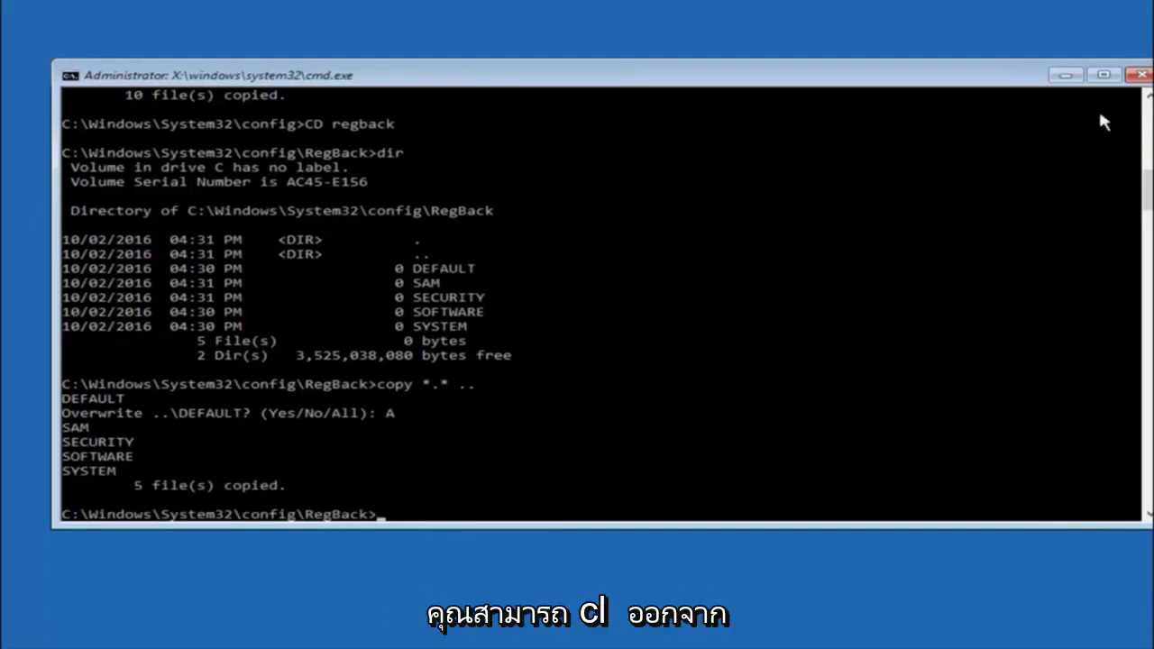
{"action": "left_click", "coordinate": [1141, 75]}
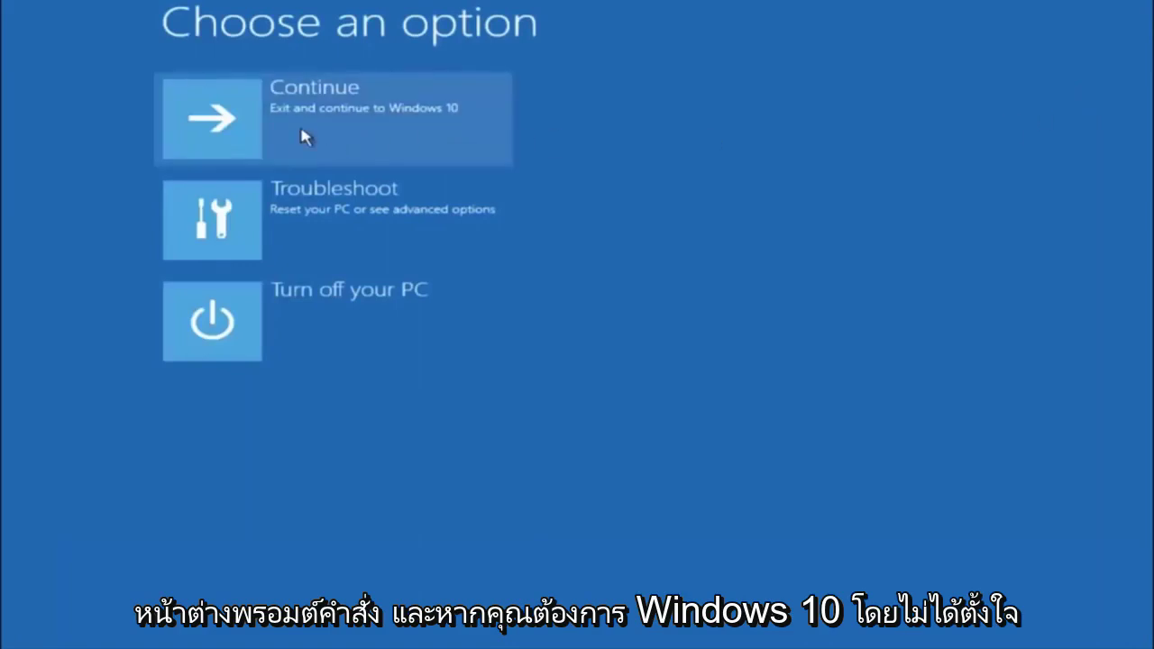